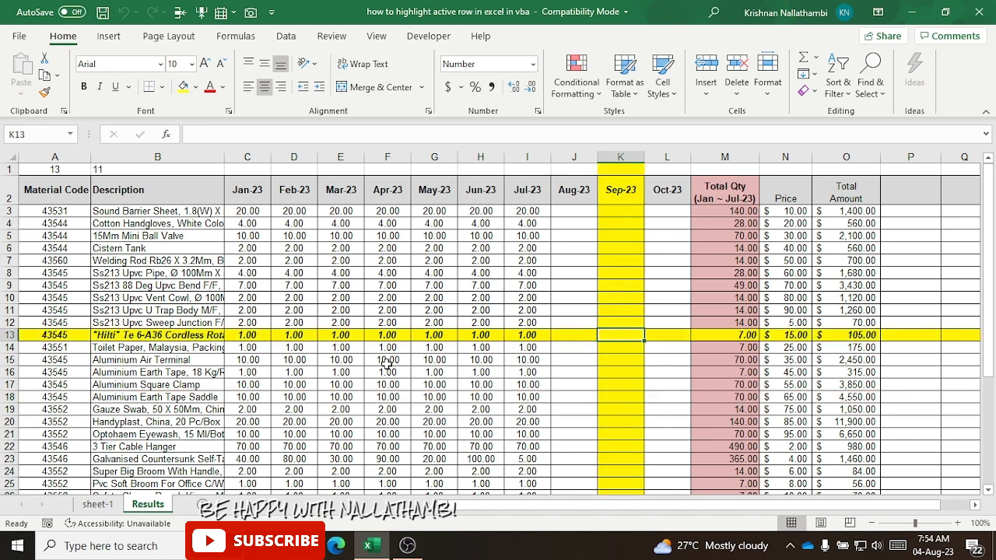
# Test the active row and column highlighting on the Results sheet by selecting cells J15, M12 and F13
pyautogui.click(574, 355)
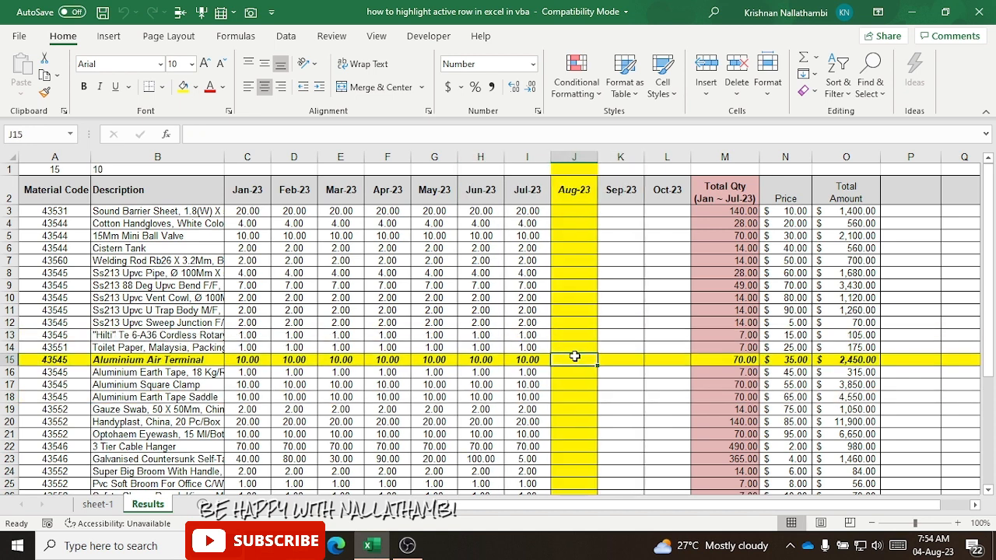
pyautogui.click(723, 325)
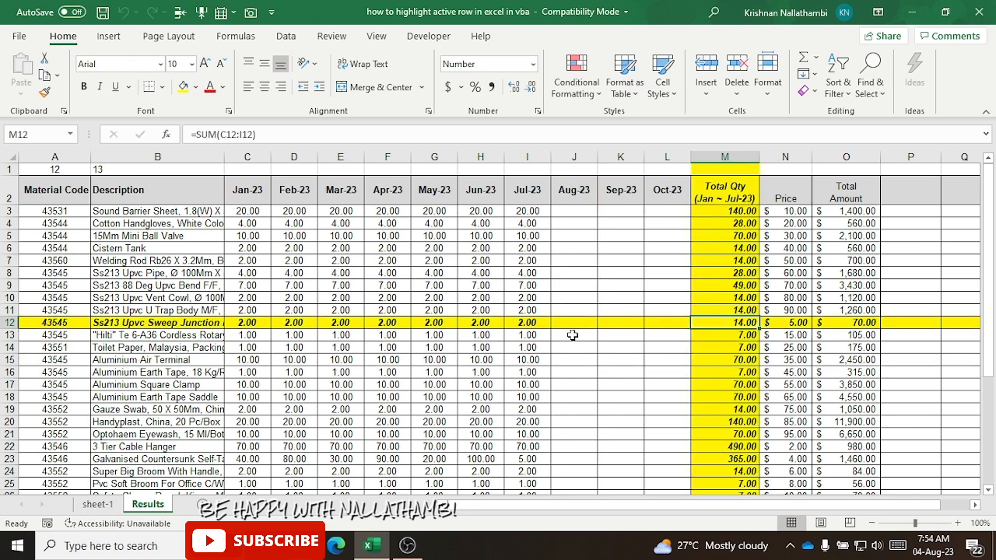
pyautogui.click(368, 332)
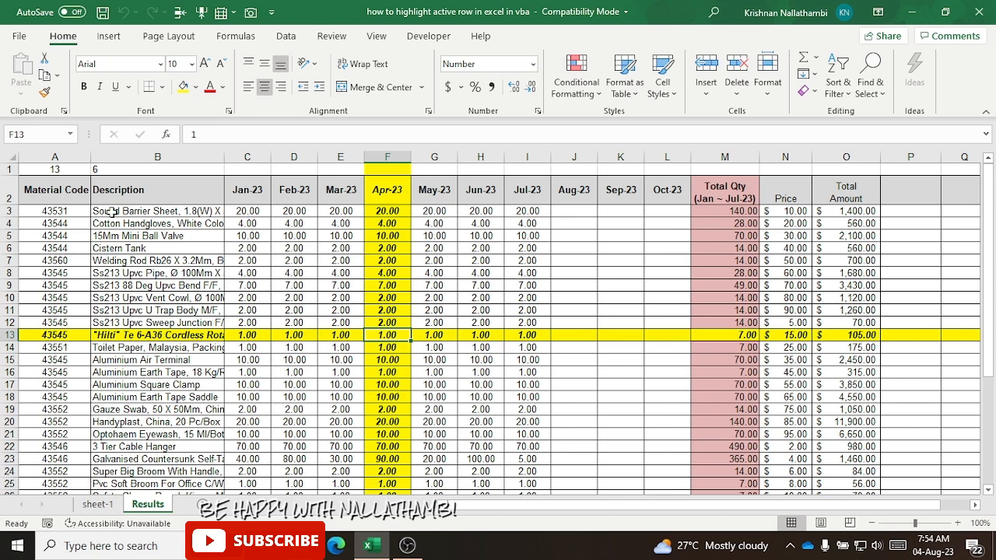
# Review the Customize Ribbon settings in Excel Options for the Developer tab and accept the options
pyautogui.click(21, 39)
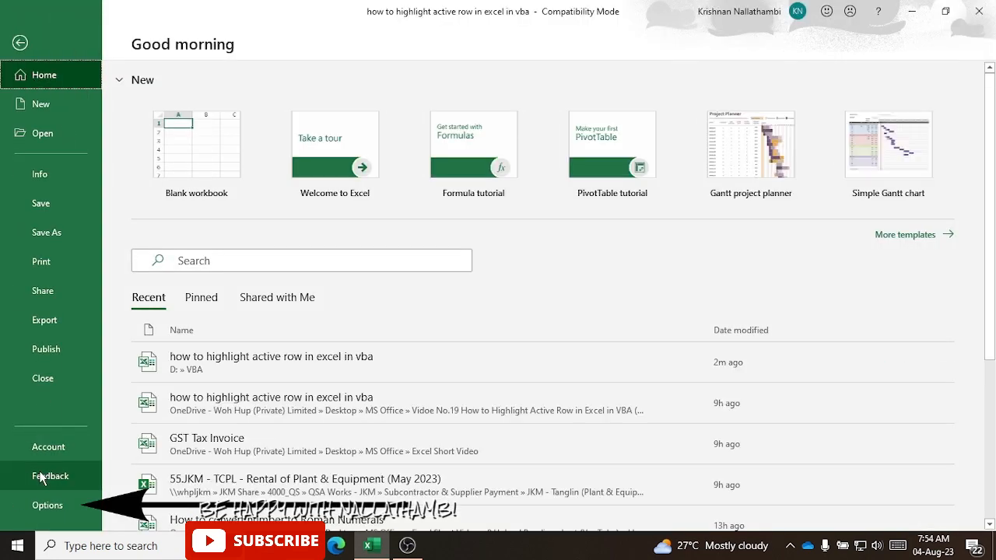
pyautogui.click(48, 507)
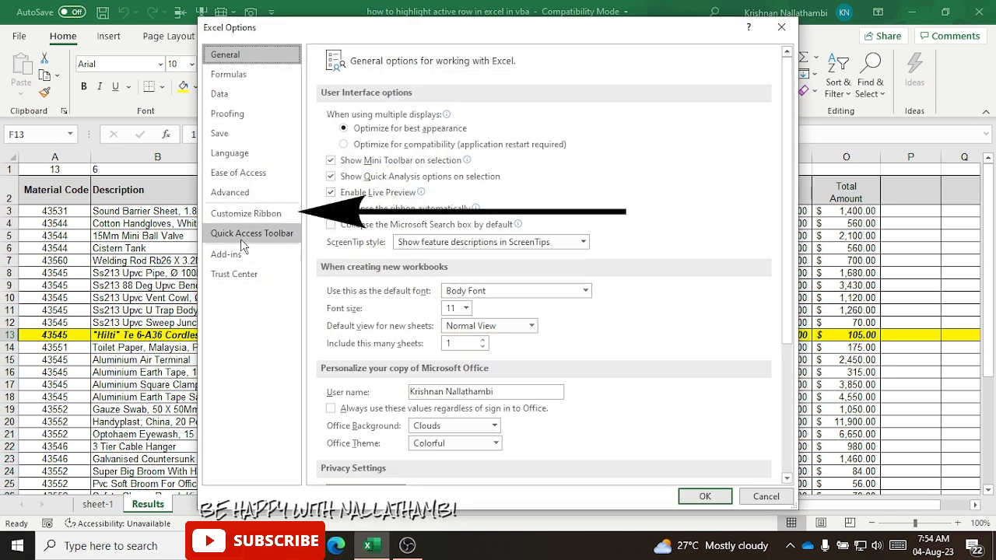
pyautogui.click(248, 214)
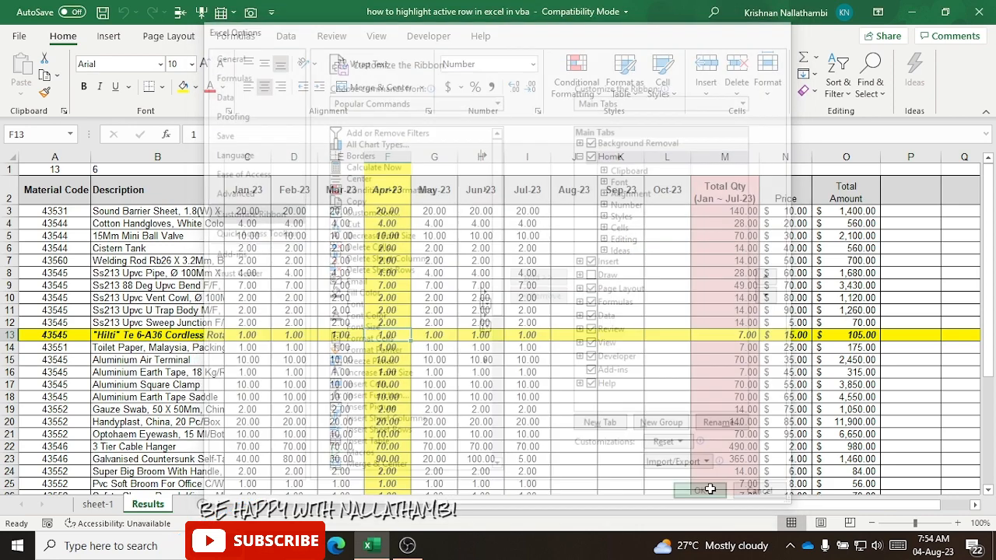
pyautogui.click(723, 497)
# Insert a blank module in the Visual Basic editor, then close its code window and the editor
pyautogui.click(426, 39)
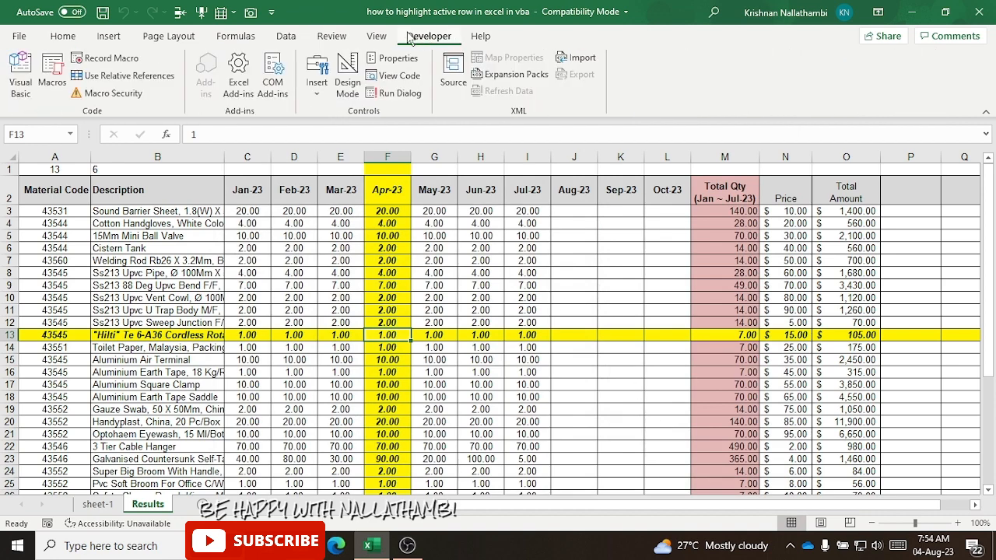
pyautogui.click(20, 84)
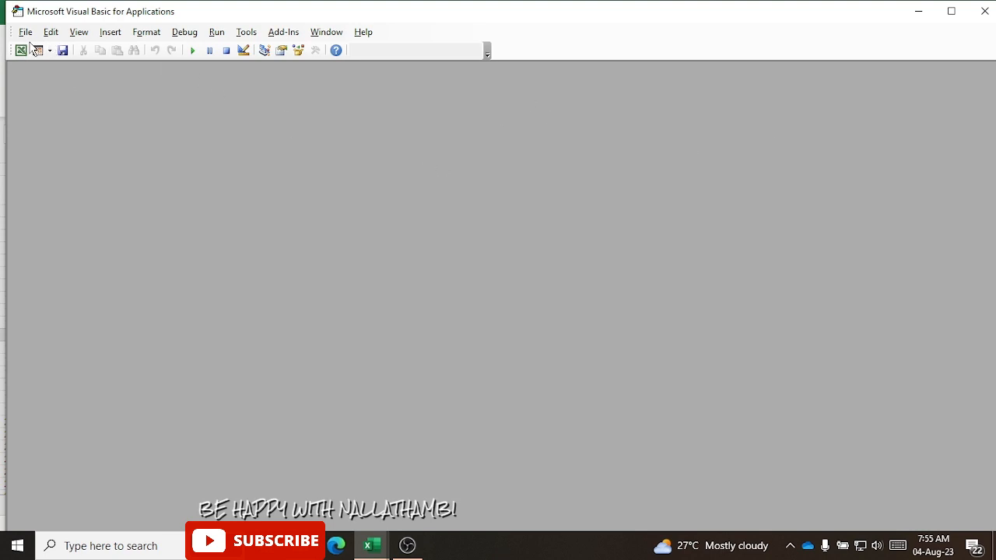
pyautogui.click(110, 32)
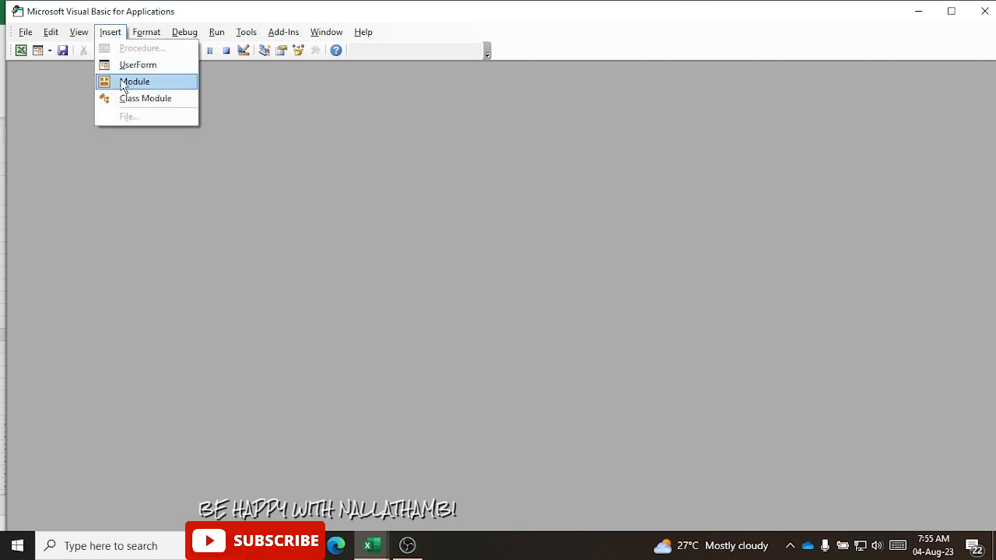
pyautogui.click(120, 81)
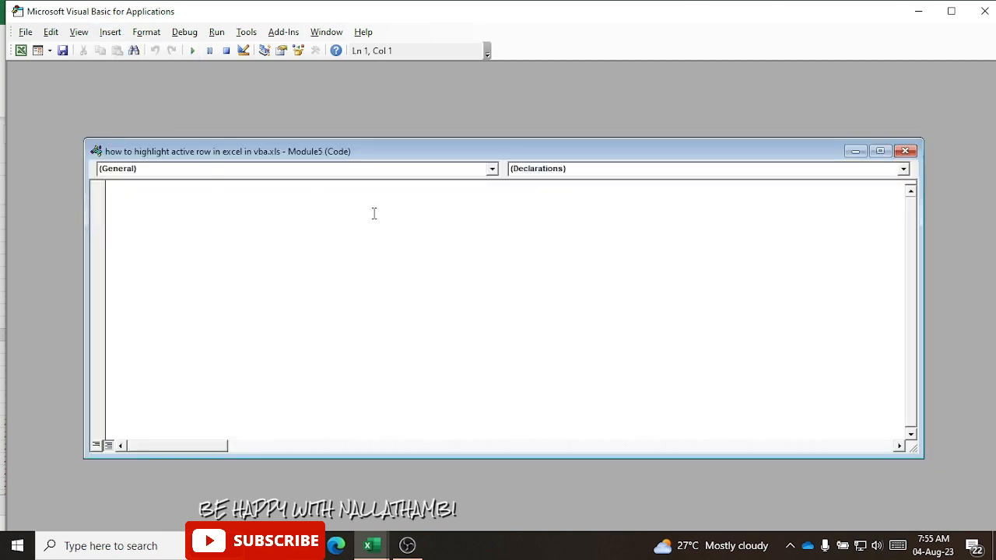
pyautogui.click(905, 151)
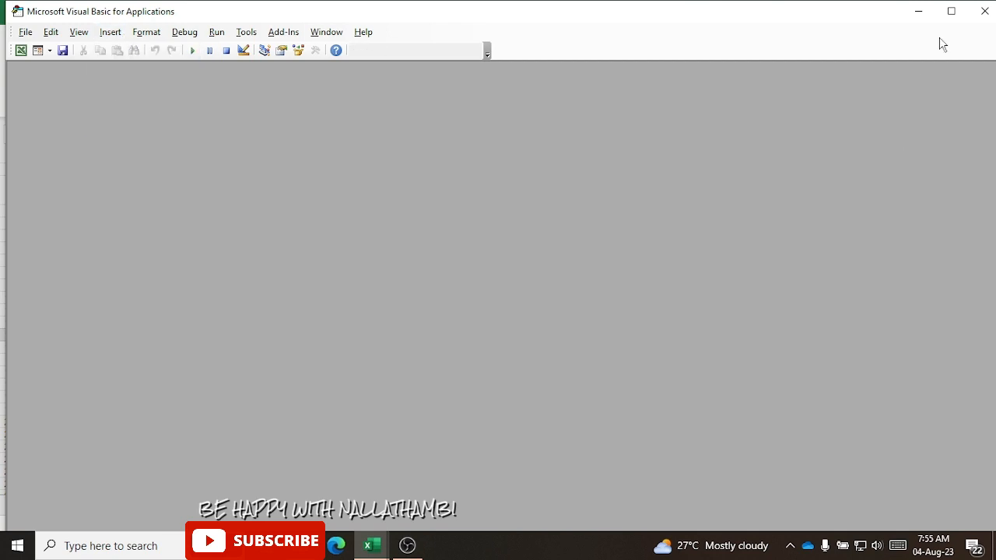
pyautogui.click(984, 11)
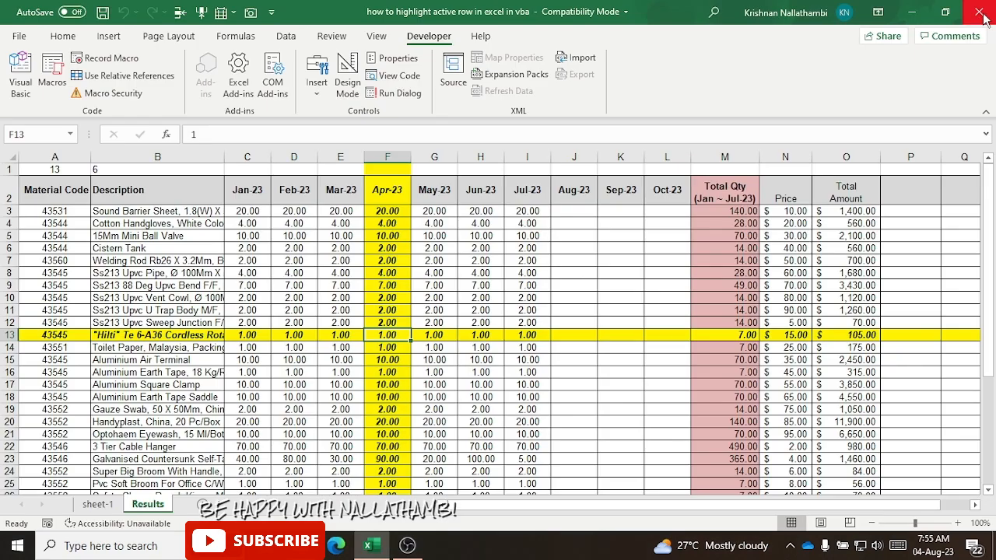
# Open the code window of sheet-1 and create a Worksheet SelectionChange event procedure
pyautogui.click(277, 397)
pyautogui.click(100, 504)
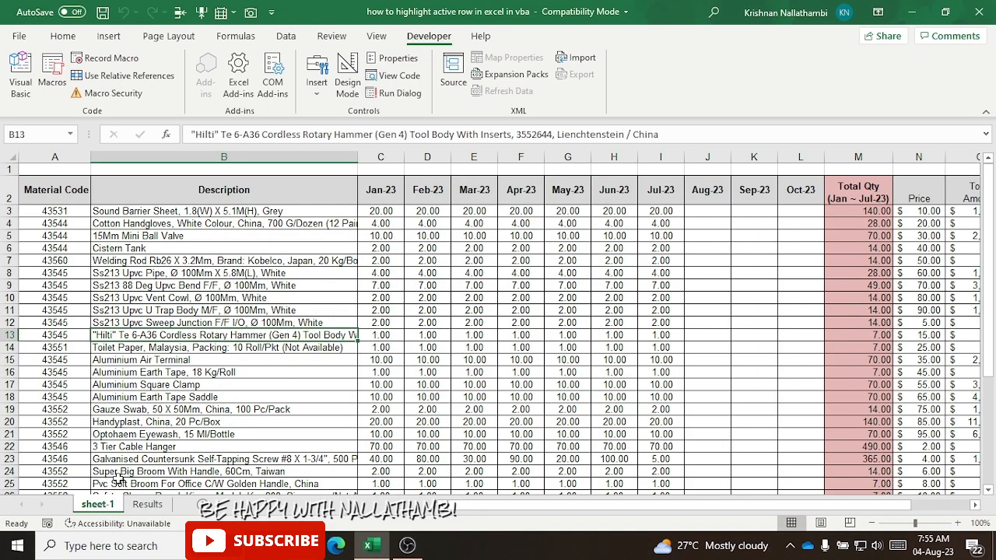
pyautogui.rightClick(101, 508)
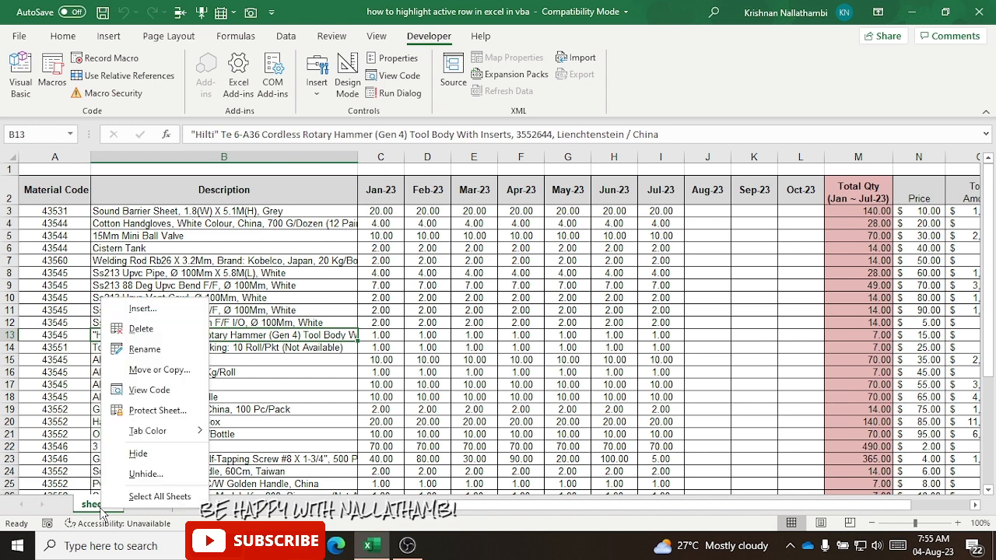
pyautogui.click(149, 390)
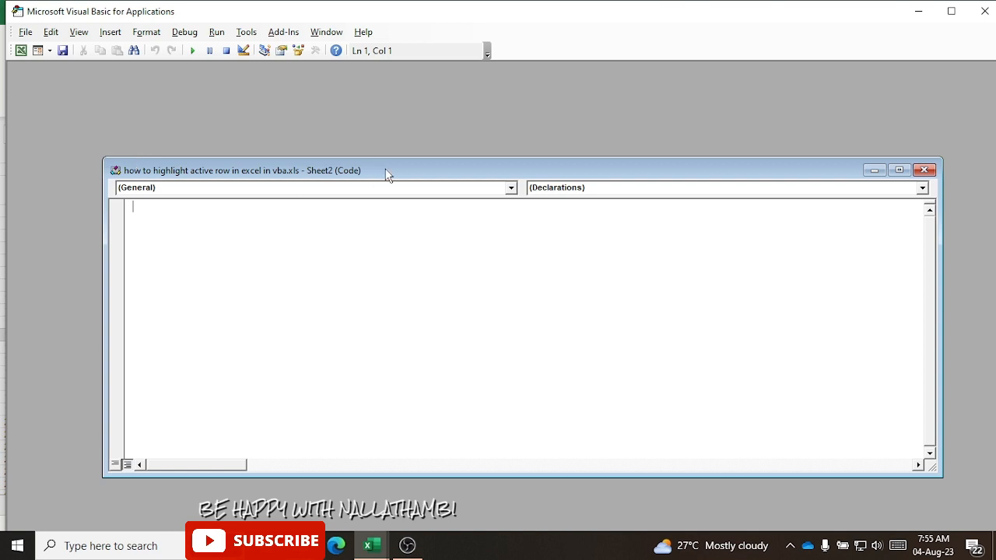
pyautogui.click(511, 188)
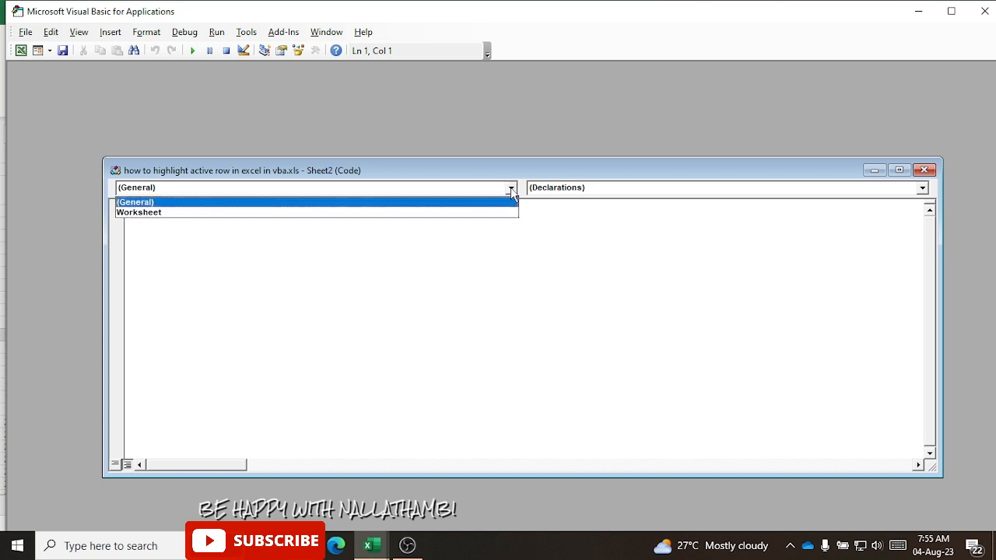
pyautogui.click(237, 212)
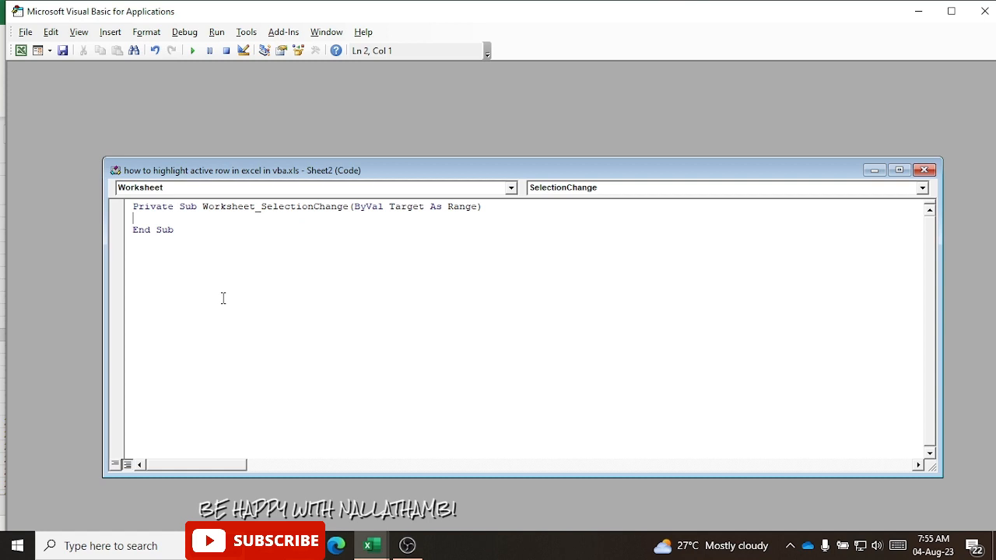
# Write the line range("A1")=Activecell.Row inside the Worksheet_SelectionChange procedure
pyautogui.write('range(')
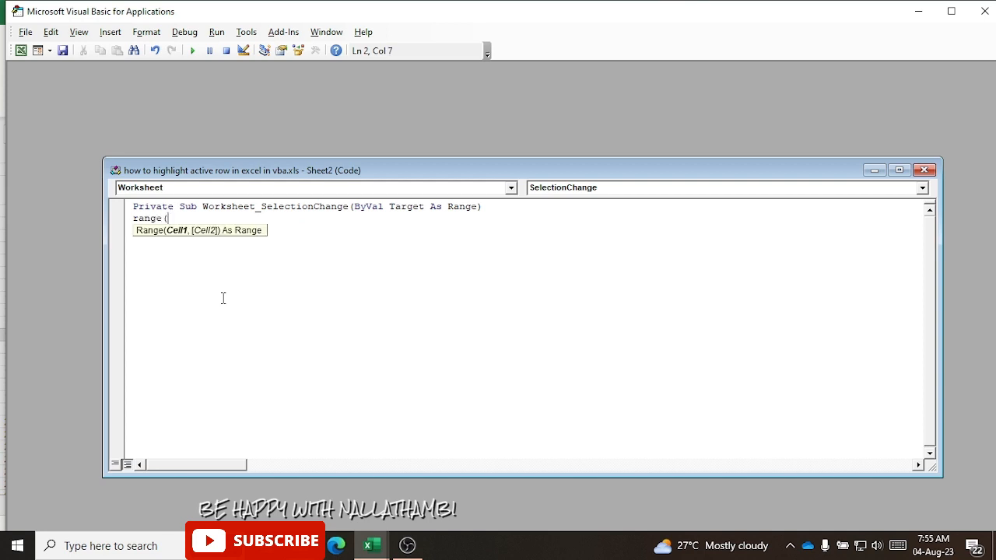
pyautogui.write('A')
pyautogui.press('BackSpace')
pyautogui.write('"A1")')
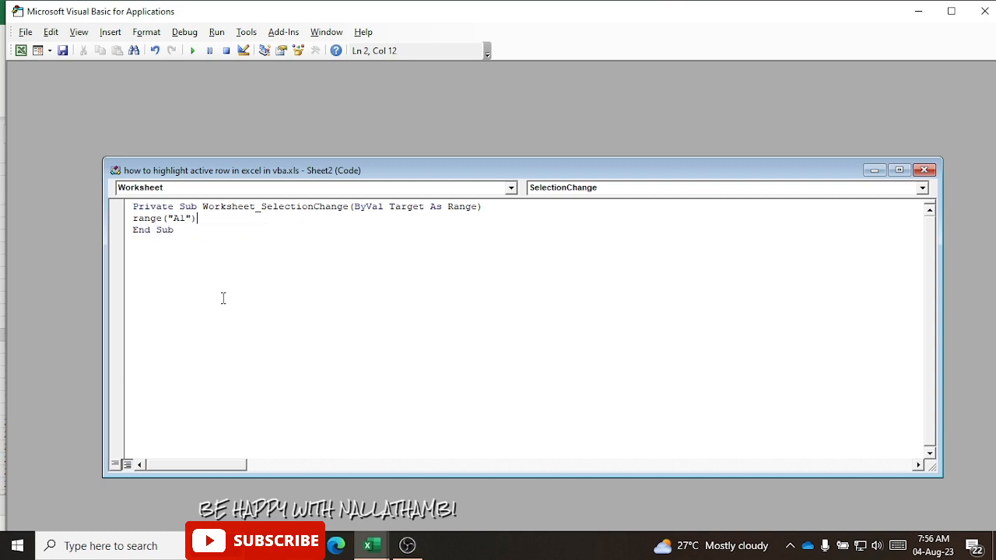
pyautogui.write('=Activecell.')
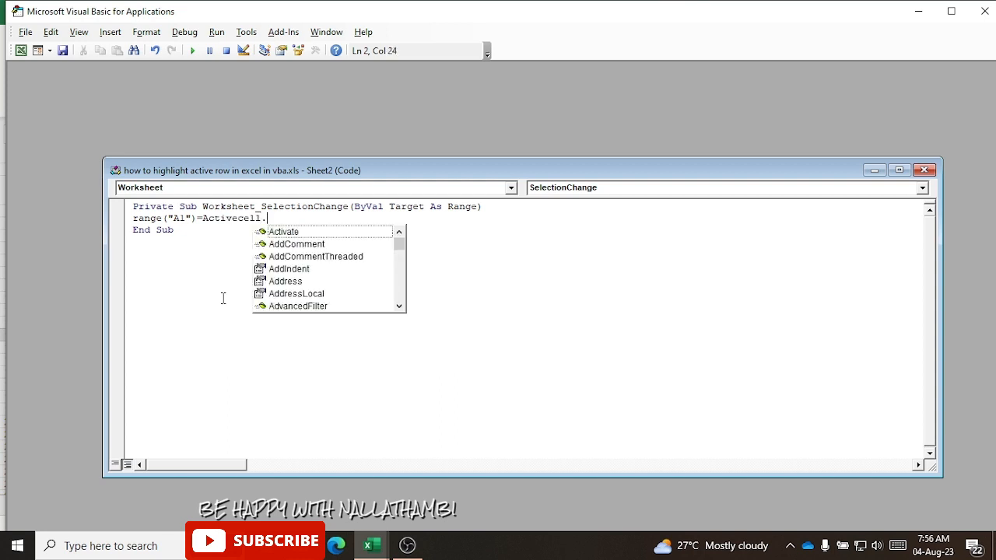
pyautogui.write('ro')
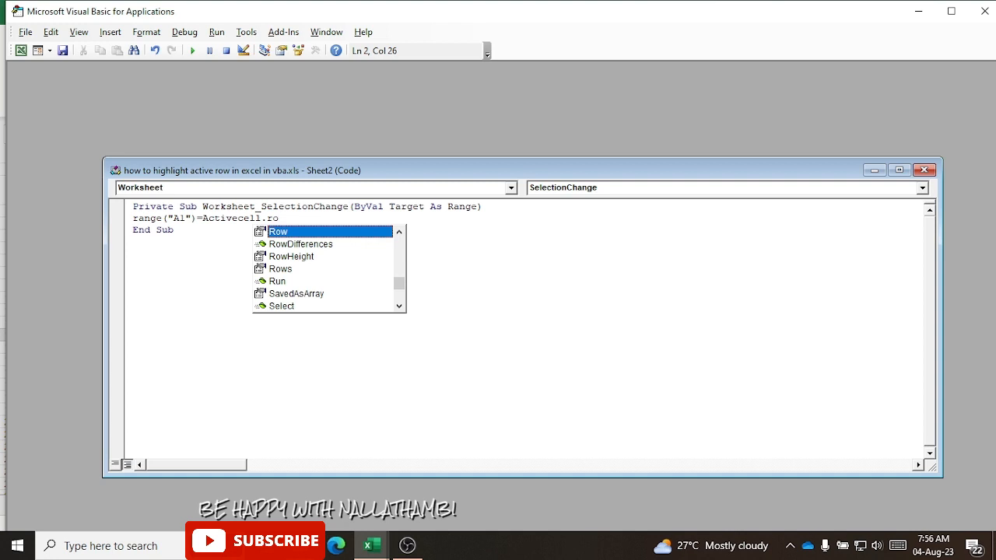
pyautogui.doubleClick(315, 234)
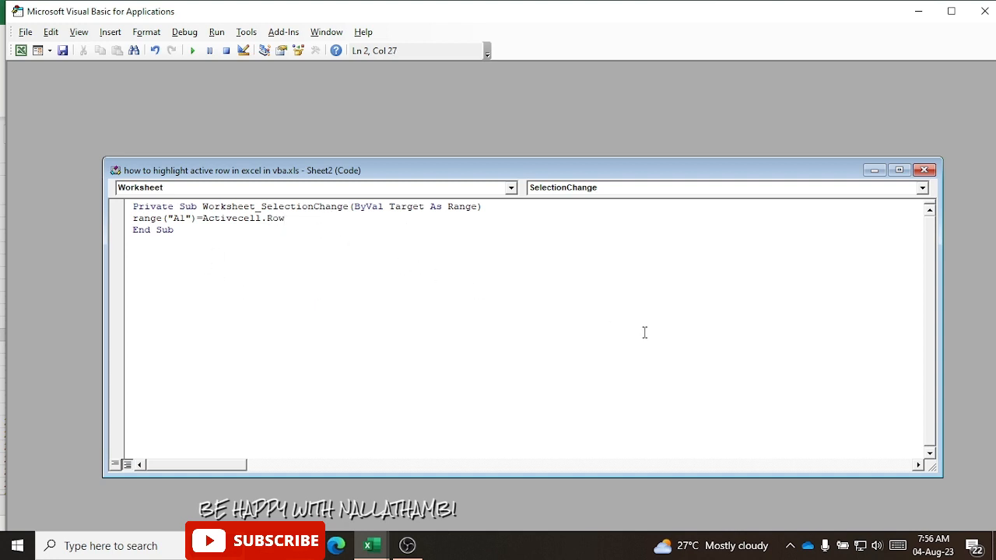
# Close the Visual Basic editor and test the row number in A1 by selecting cells B7 and C8 on sheet-1
pyautogui.click(926, 170)
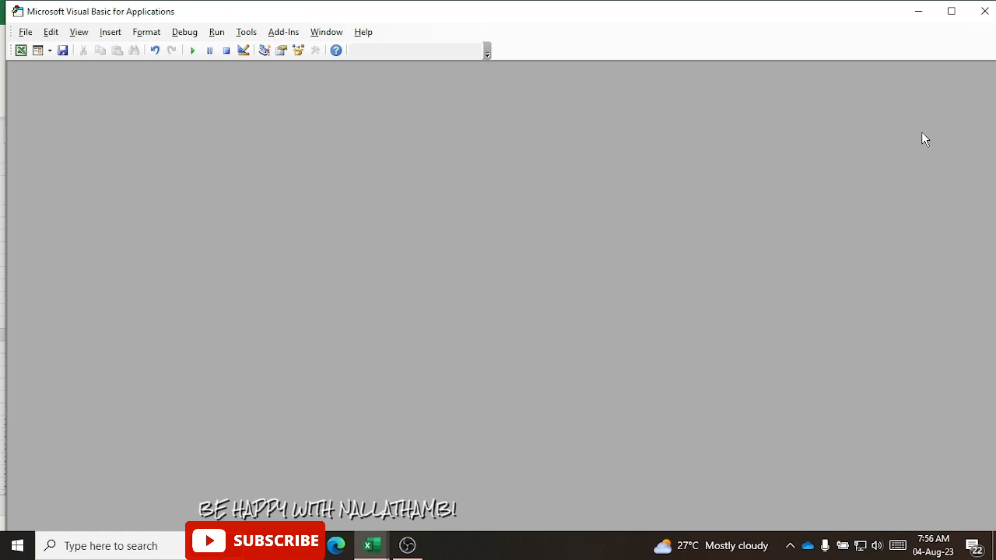
pyautogui.click(986, 14)
pyautogui.click(268, 260)
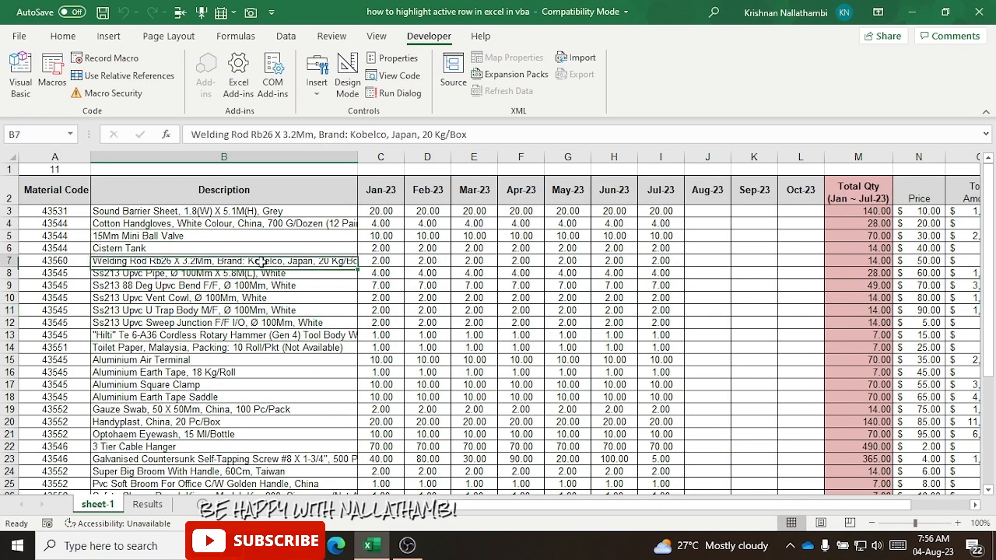
pyautogui.click(383, 277)
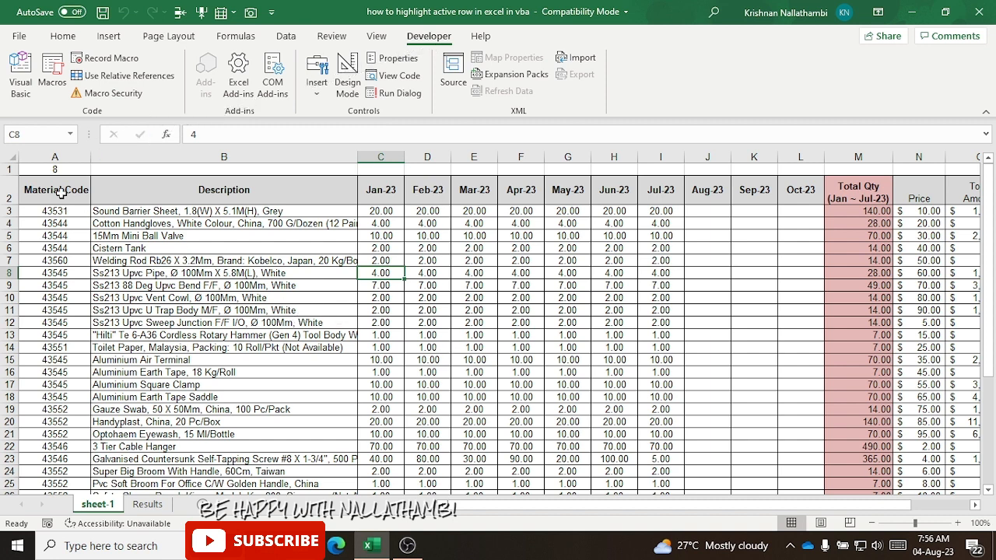
# Start a new conditional formatting rule for all cells of sheet-1, using a formula to determine which cells to format
pyautogui.click(9, 156)
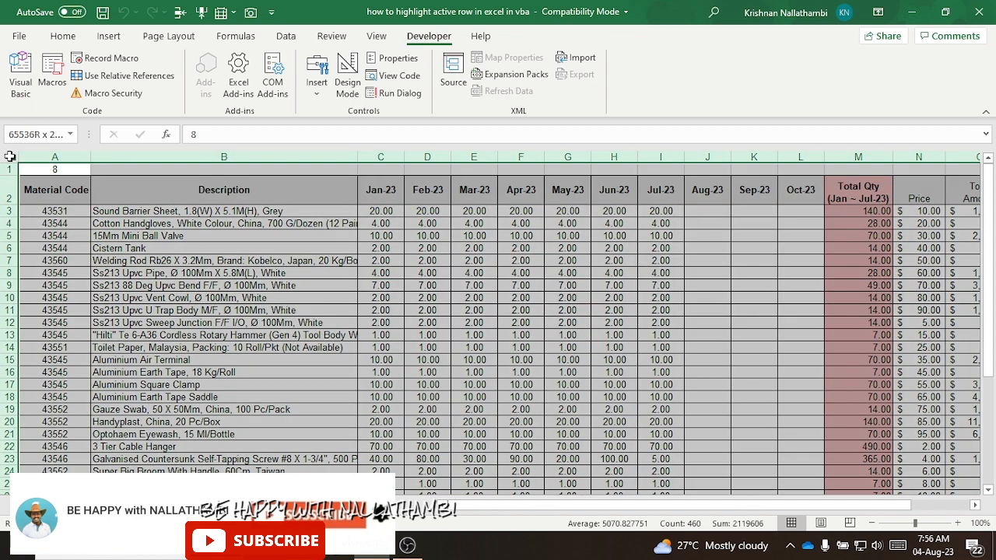
pyautogui.click(64, 36)
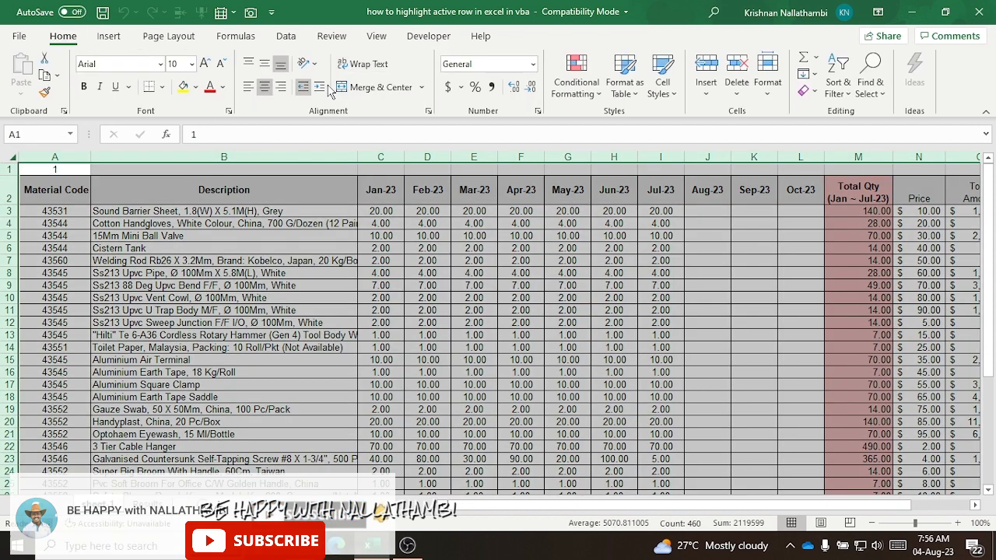
pyautogui.click(585, 95)
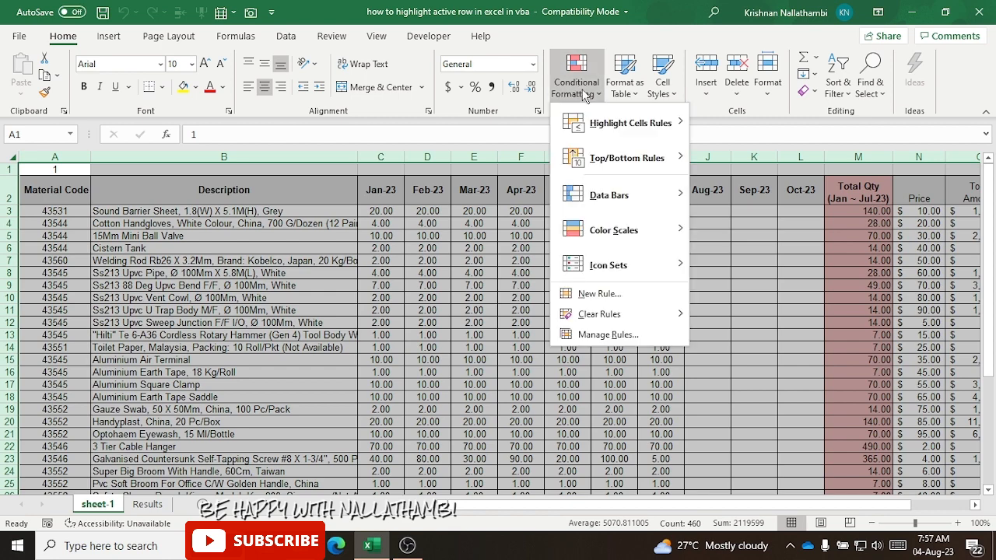
pyautogui.click(605, 294)
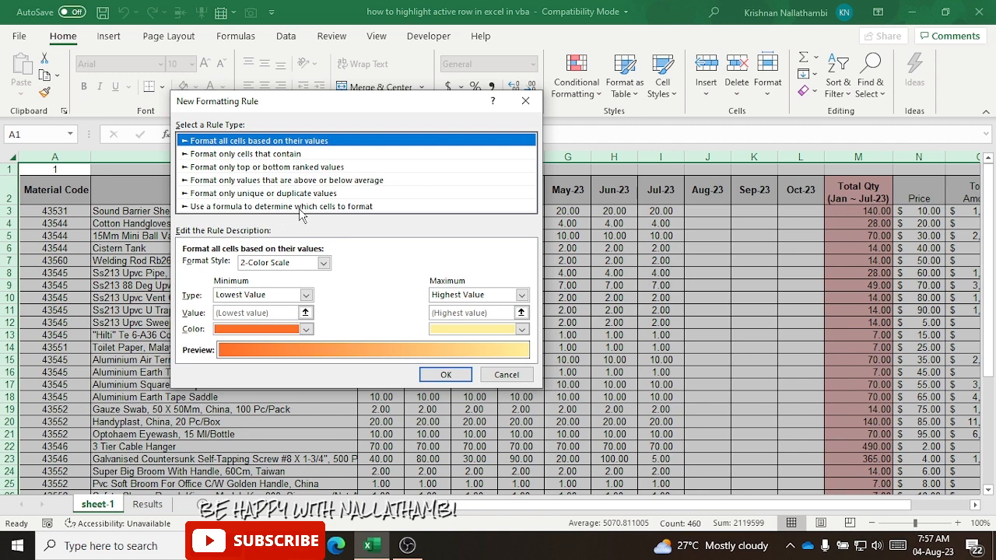
pyautogui.click(349, 208)
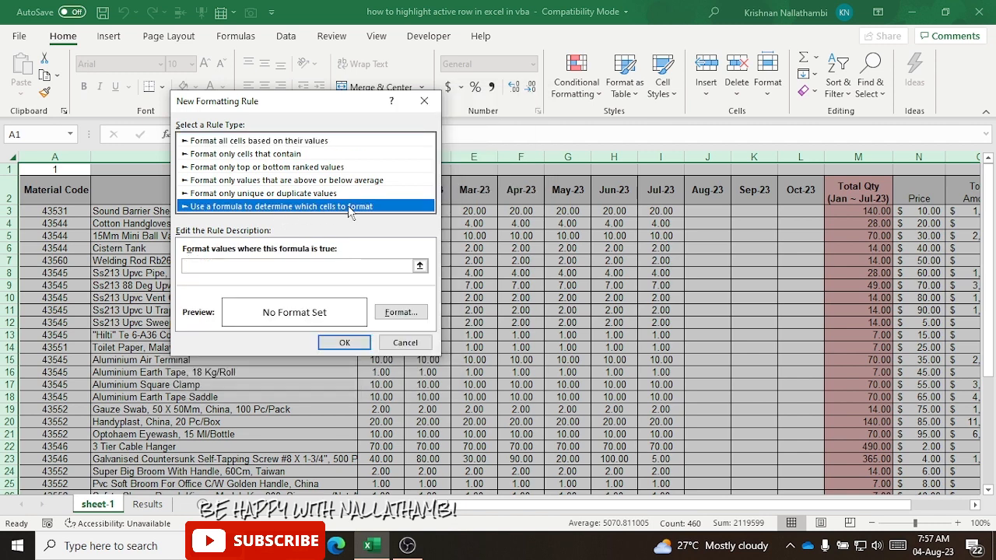
# Set the formatting rule's formula to =Row(A1)=$A$1
pyautogui.click(283, 267)
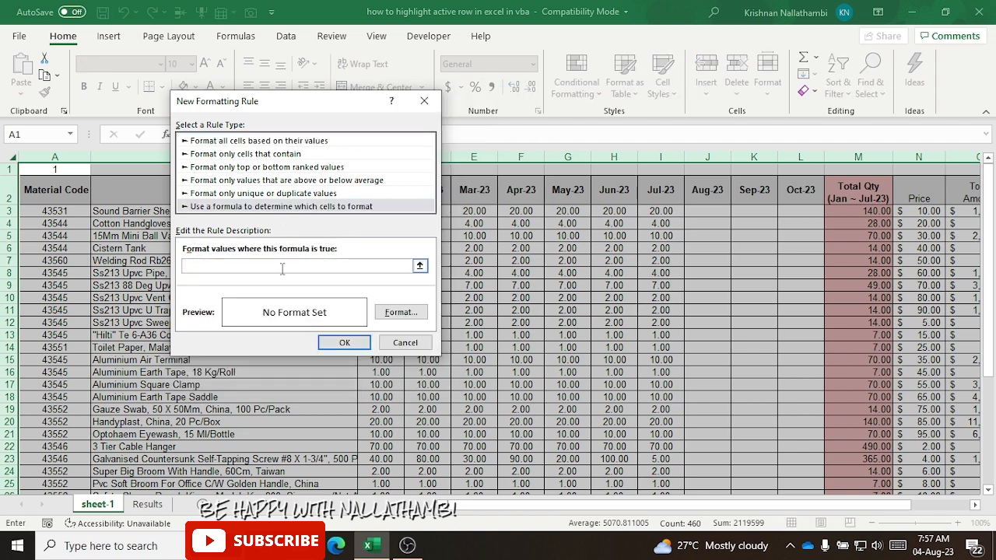
pyautogui.write('=Row(A1)=A1')
pyautogui.click(414, 315)
pyautogui.click(400, 312)
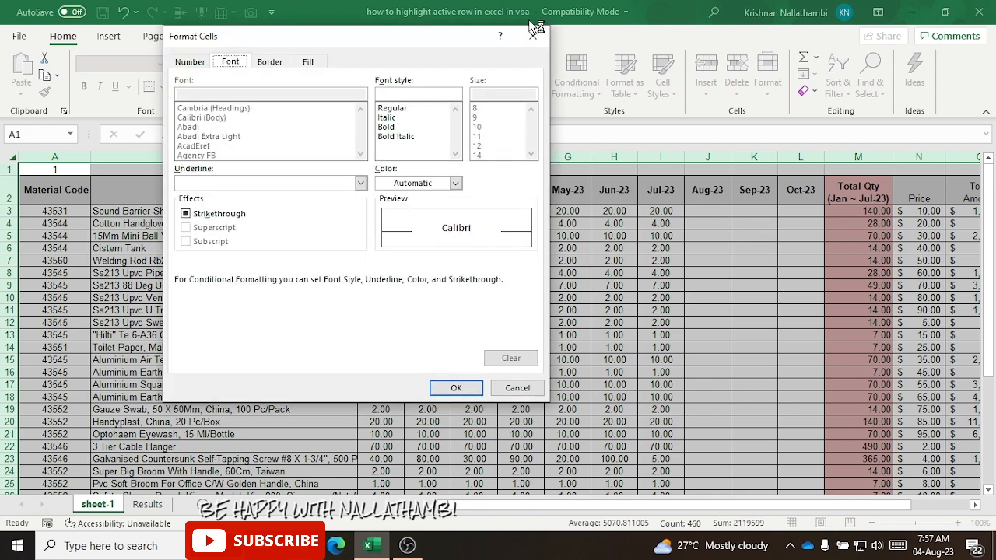
pyautogui.click(533, 30)
pyautogui.click(262, 267)
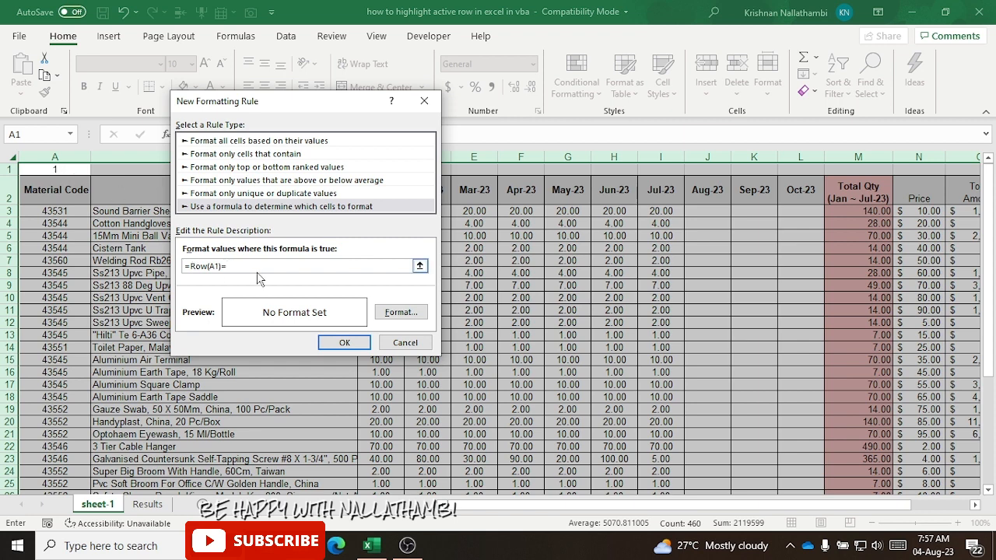
pyautogui.click(51, 171)
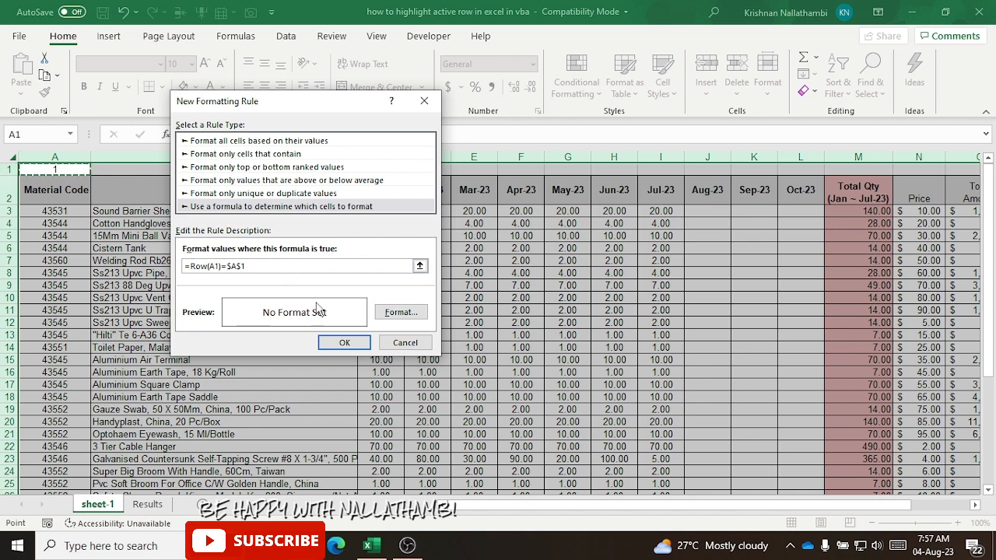
# Give the formula rule a bold italic font style and a yellow fill, and apply the rule to the sheet
pyautogui.click(393, 312)
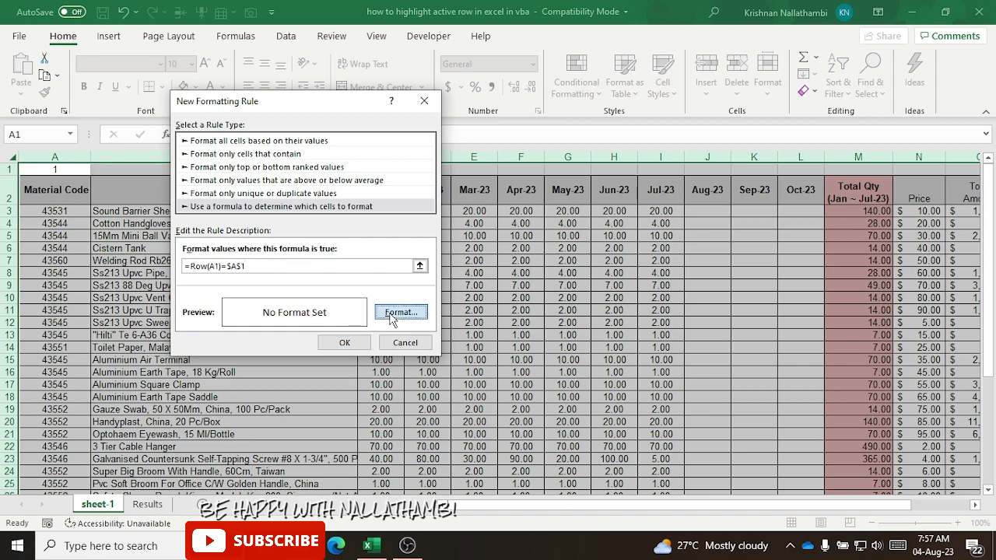
pyautogui.click(269, 62)
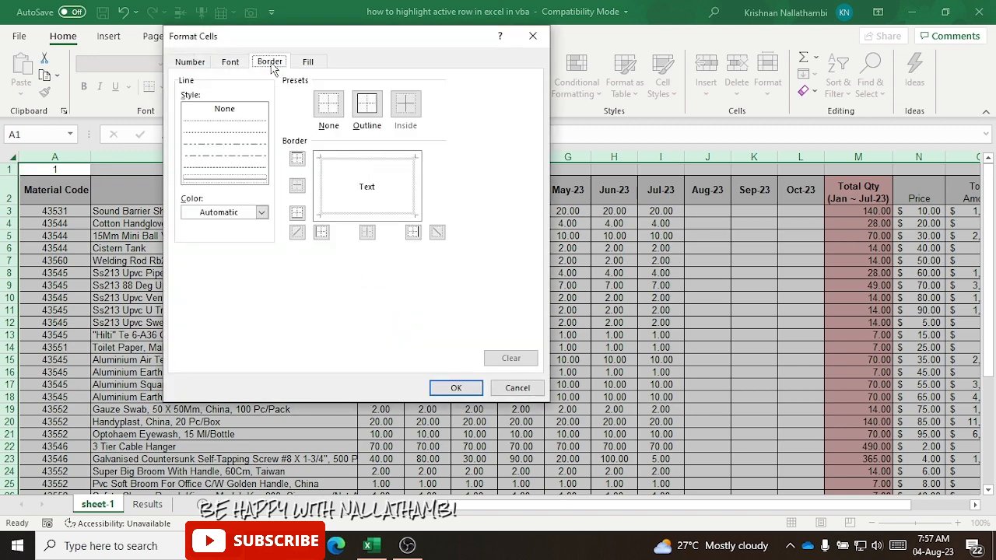
pyautogui.click(230, 62)
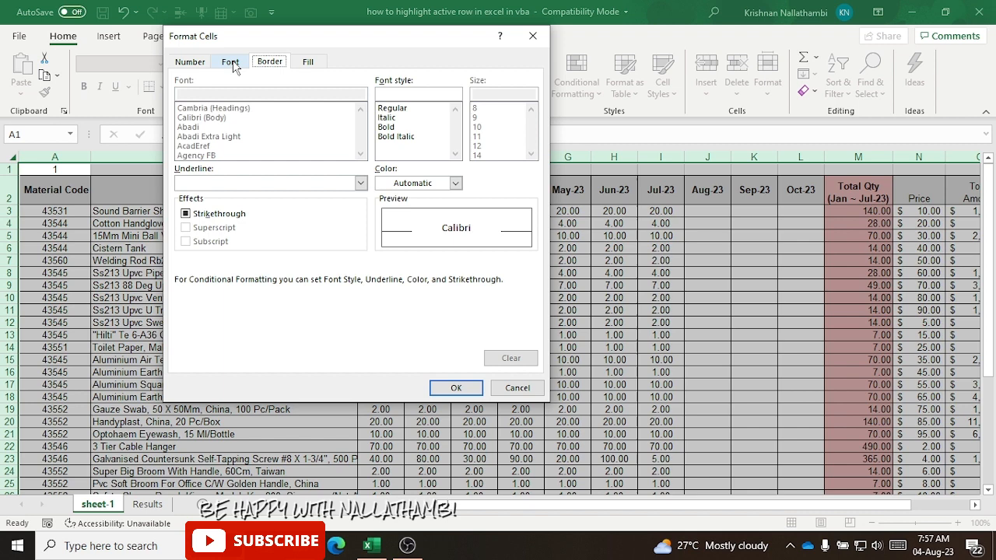
pyautogui.click(404, 137)
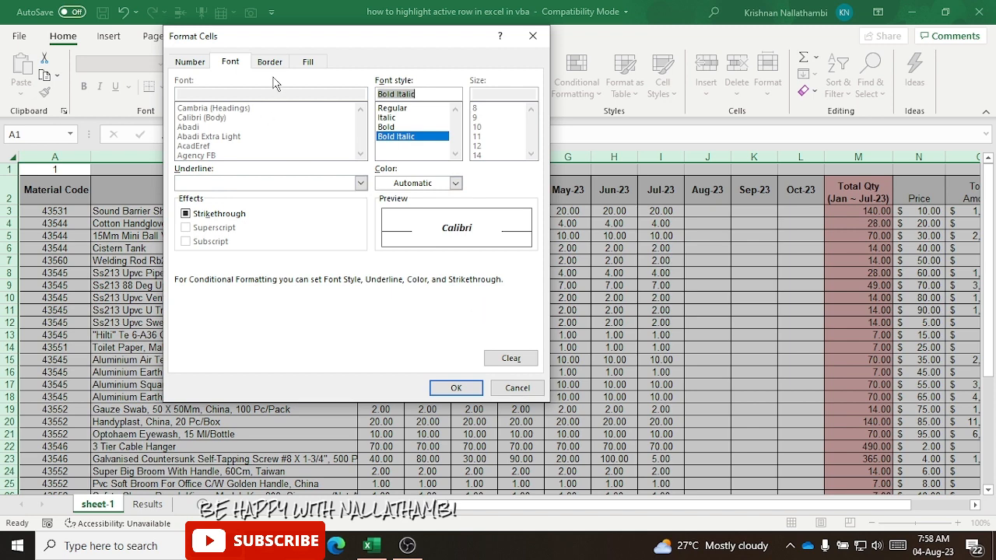
pyautogui.click(312, 65)
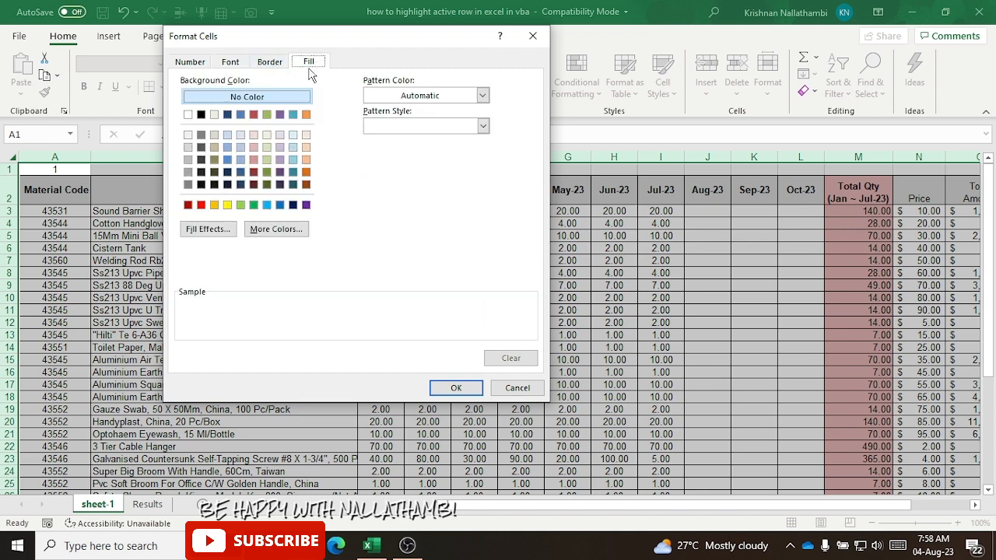
pyautogui.click(227, 204)
pyautogui.click(456, 393)
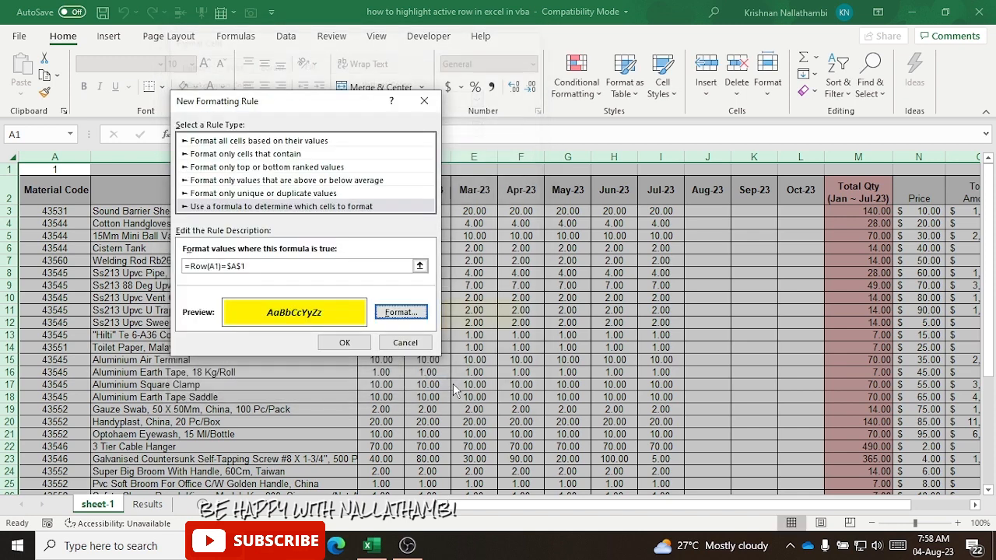
pyautogui.click(344, 344)
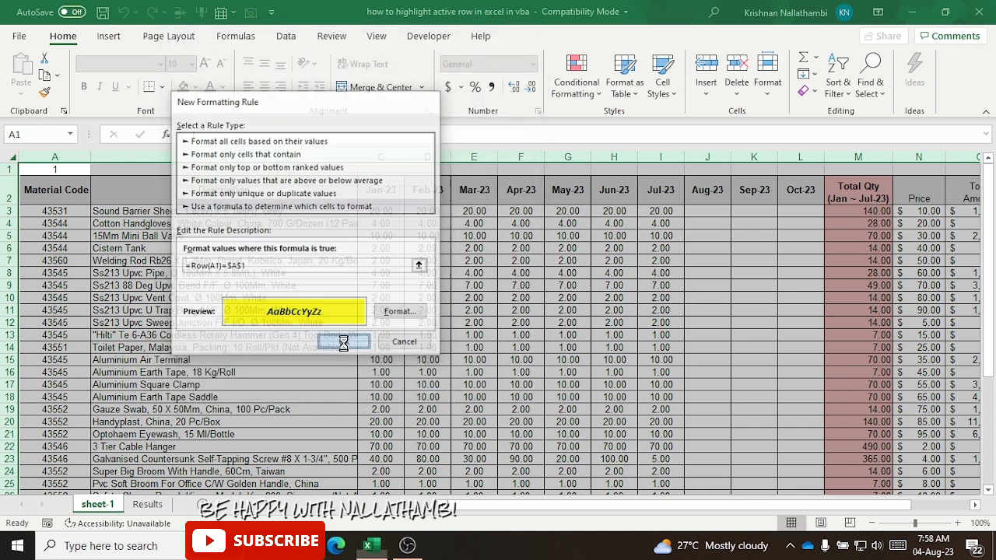
# Test the row highlighting by selecting cell C11, cells a few rows above it, and cell D11
pyautogui.click(390, 310)
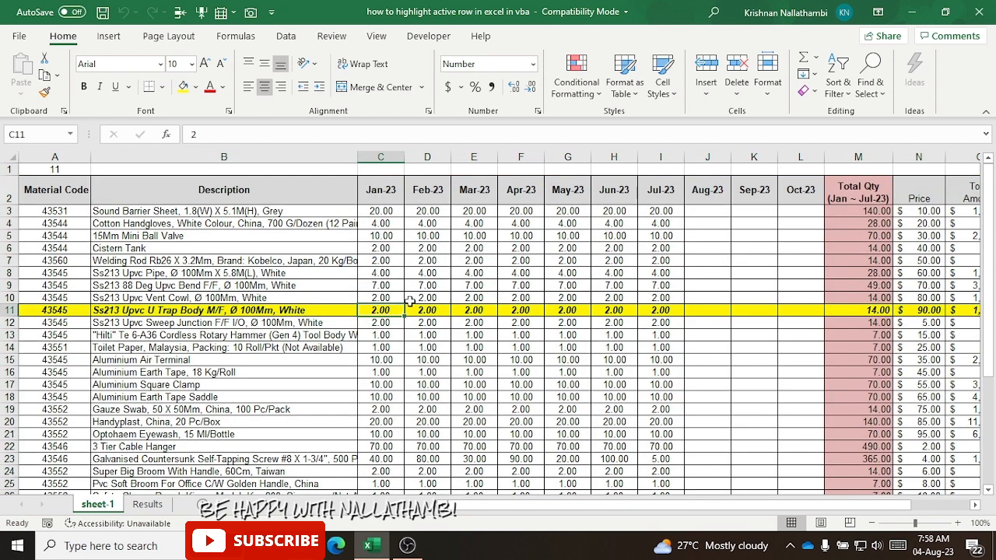
pyautogui.click(409, 281)
pyautogui.click(428, 272)
pyautogui.click(427, 311)
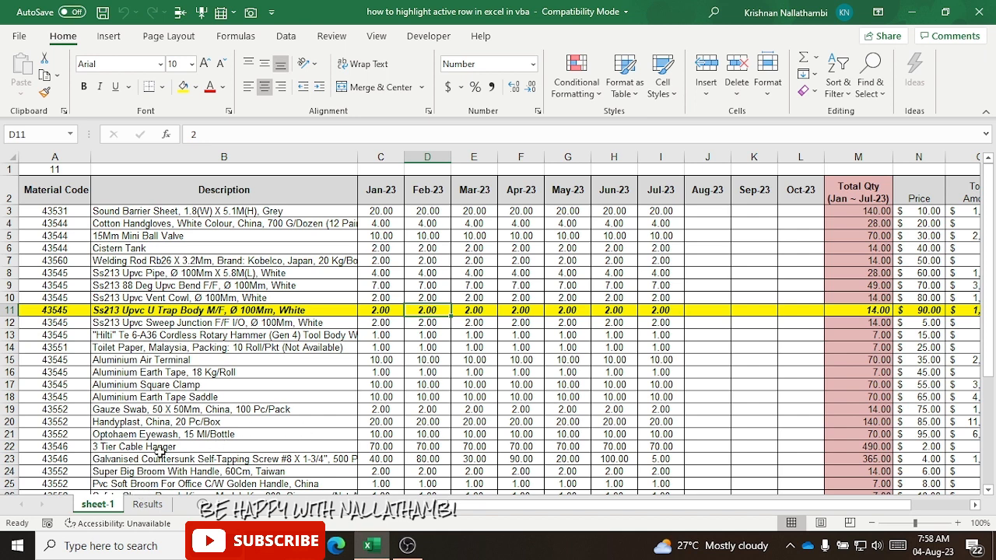
# Open the VBA code of sheet-1 and insert a new line below Range("A1") = ActiveCell.Row
pyautogui.rightClick(93, 504)
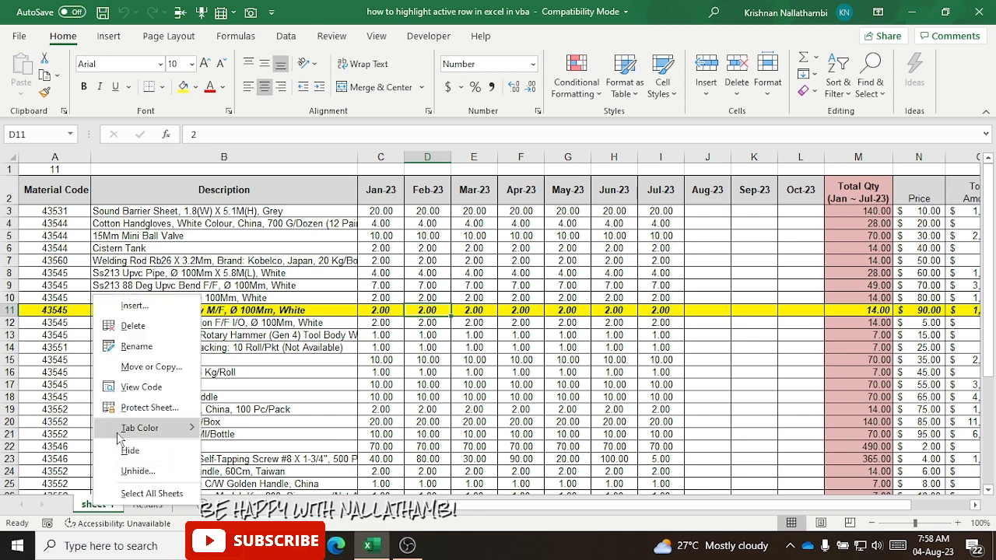
pyautogui.click(147, 387)
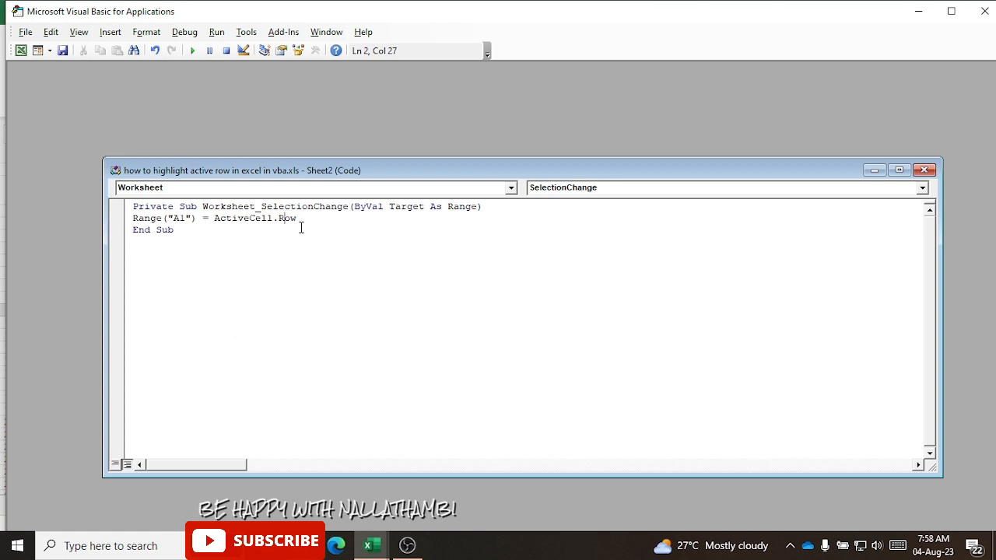
pyautogui.press('Return')
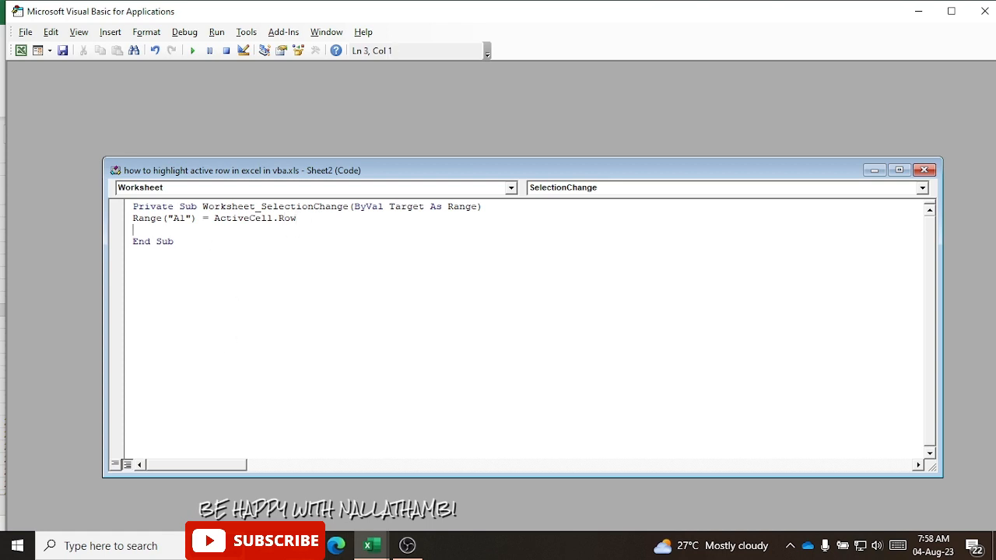